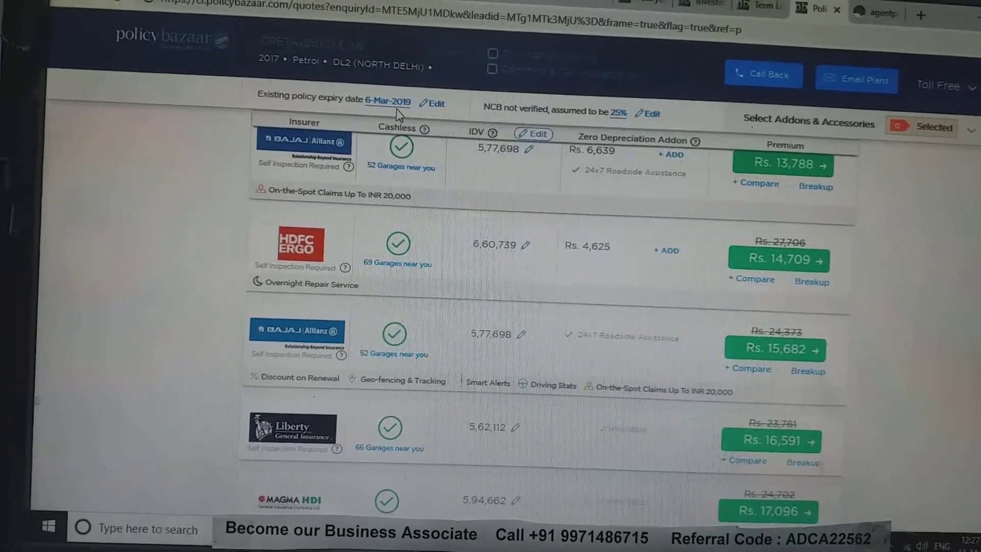
pyautogui.scroll(-3, 537, 307)
pyautogui.scroll(-4, 651, 269)
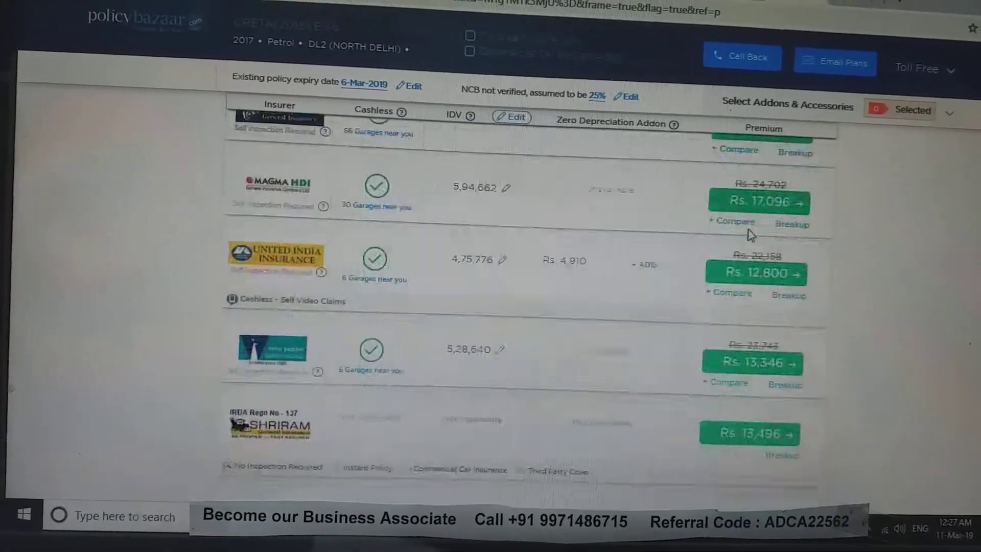
pyautogui.scroll(-3, 757, 243)
pyautogui.scroll(-3, 757, 243)
pyautogui.scroll(4, 758, 242)
pyautogui.scroll(4, 767, 243)
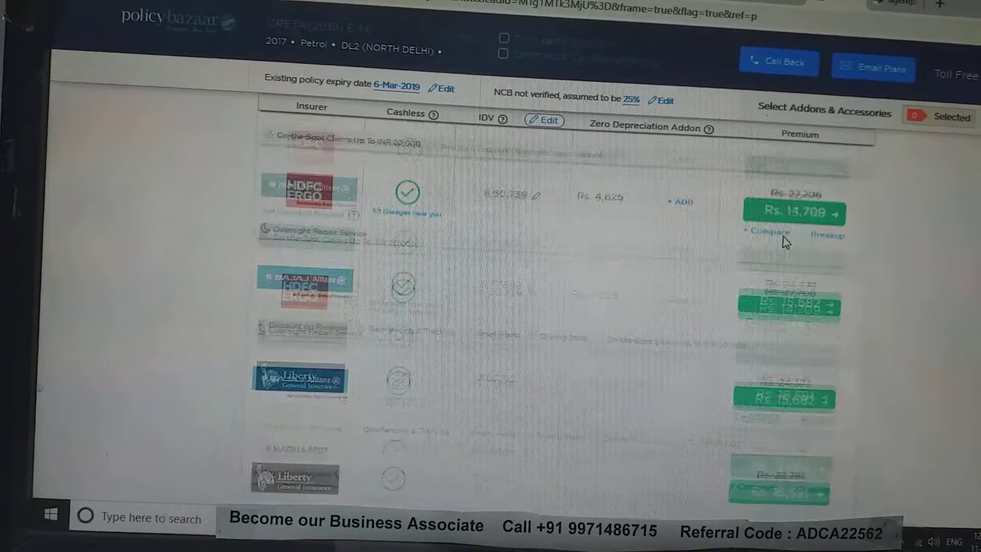
pyautogui.scroll(4, 780, 244)
pyautogui.scroll(-3, 781, 245)
pyautogui.scroll(-3, 781, 244)
pyautogui.scroll(2, 789, 253)
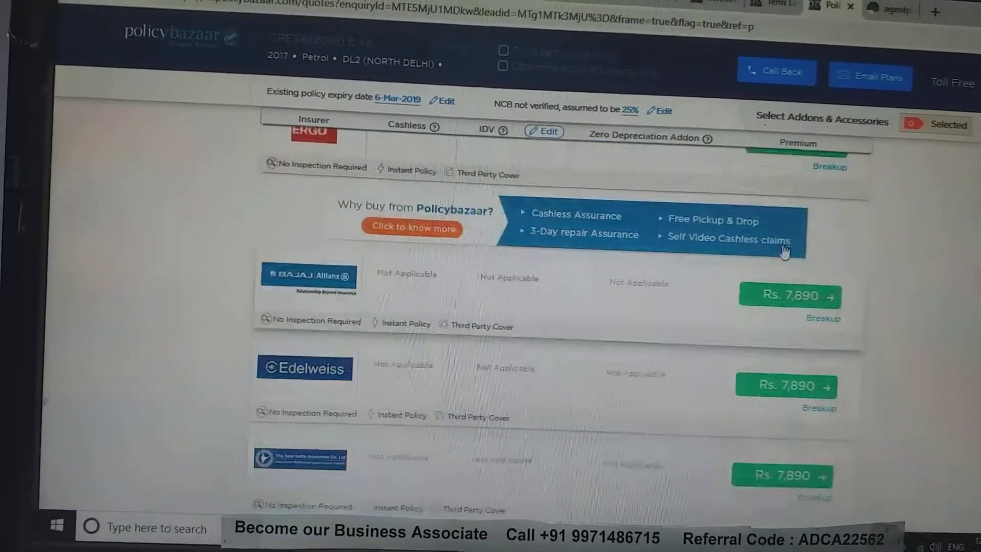
pyautogui.scroll(3, 807, 268)
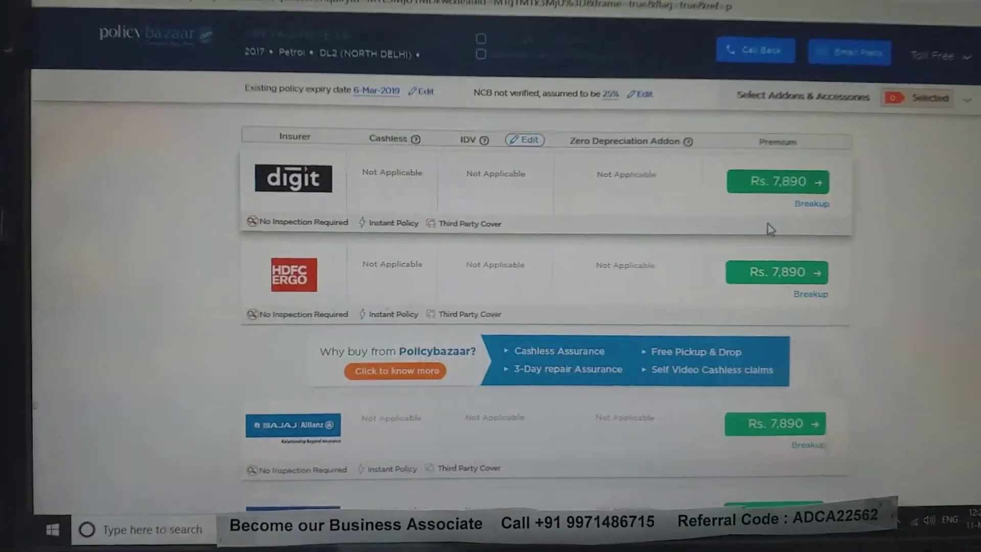
pyautogui.scroll(-2, 770, 228)
pyautogui.scroll(-2, 774, 237)
pyautogui.scroll(-2, 777, 241)
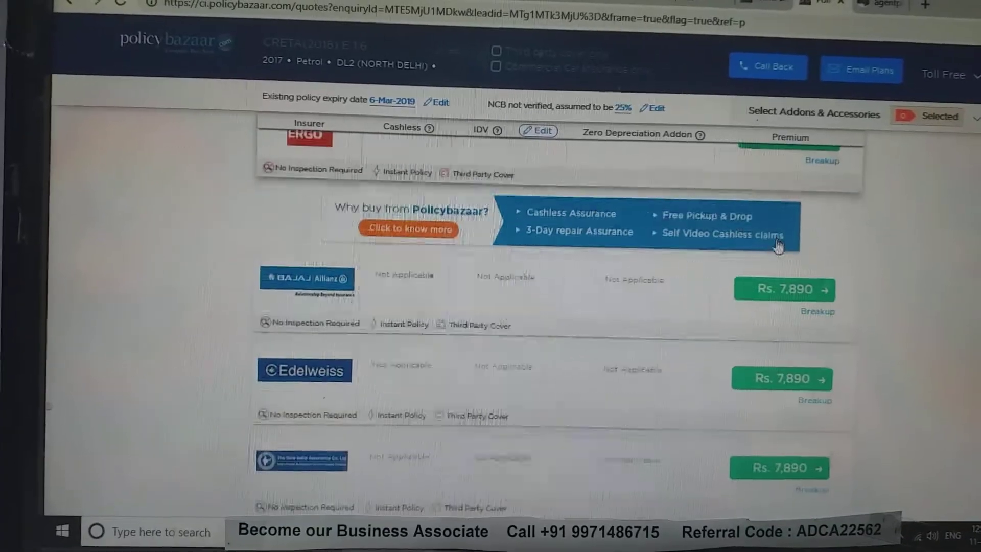
pyautogui.scroll(-2, 778, 246)
pyautogui.scroll(-3, 781, 249)
pyautogui.scroll(-3, 782, 250)
pyautogui.scroll(-2, 784, 251)
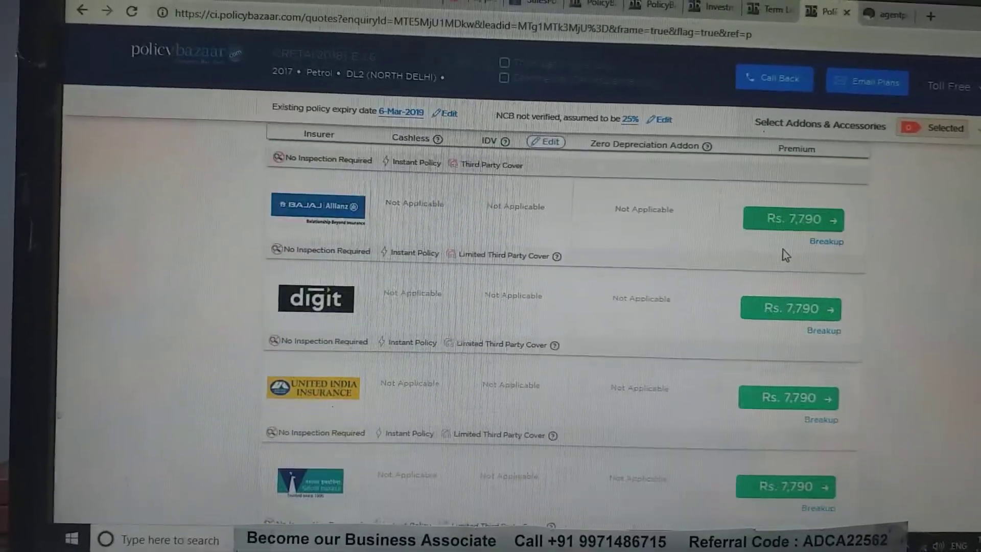
pyautogui.scroll(-2, 783, 249)
pyautogui.scroll(-3, 779, 253)
pyautogui.scroll(-3, 779, 253)
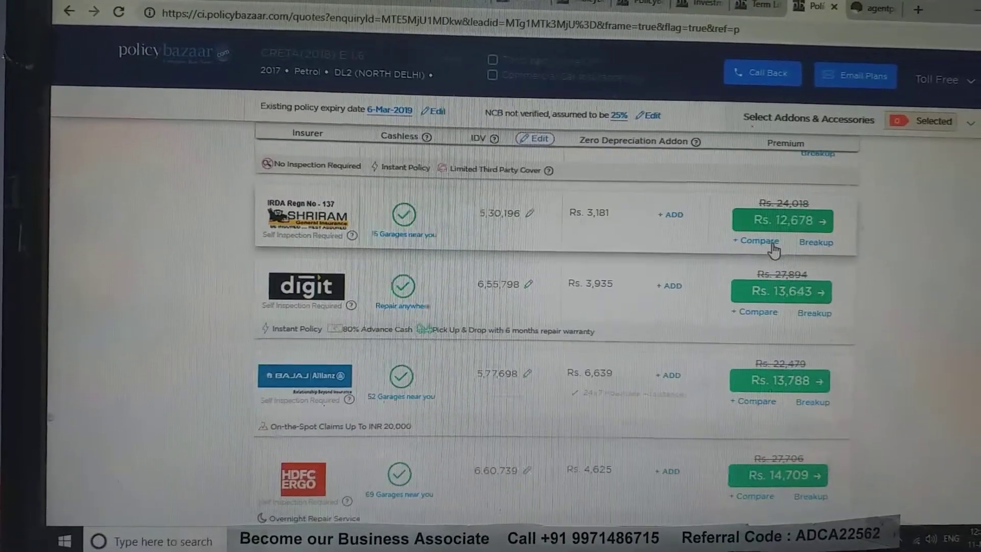
pyautogui.scroll(-3, 776, 252)
pyautogui.scroll(-3, 775, 250)
pyautogui.scroll(-3, 771, 239)
pyautogui.scroll(-3, 766, 234)
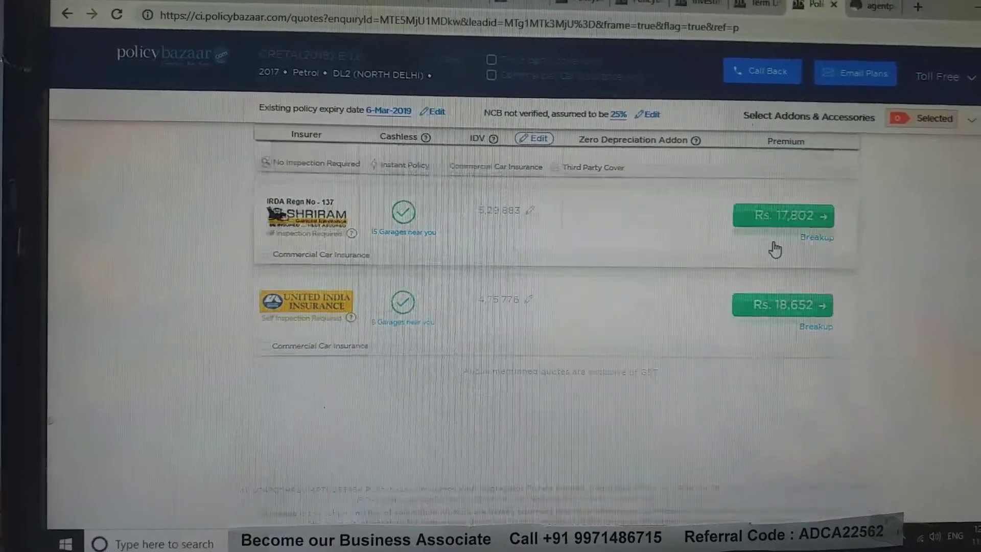
pyautogui.scroll(-2, 759, 230)
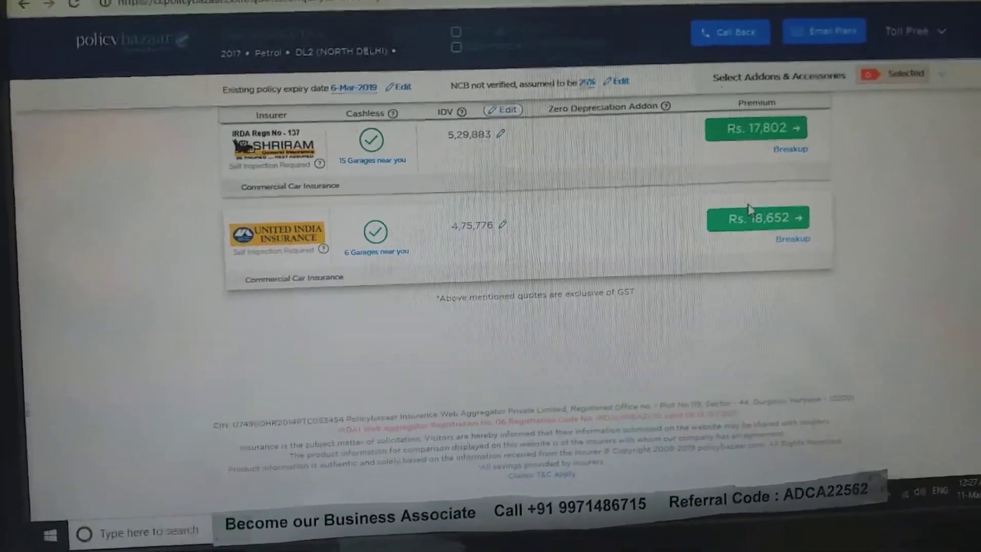